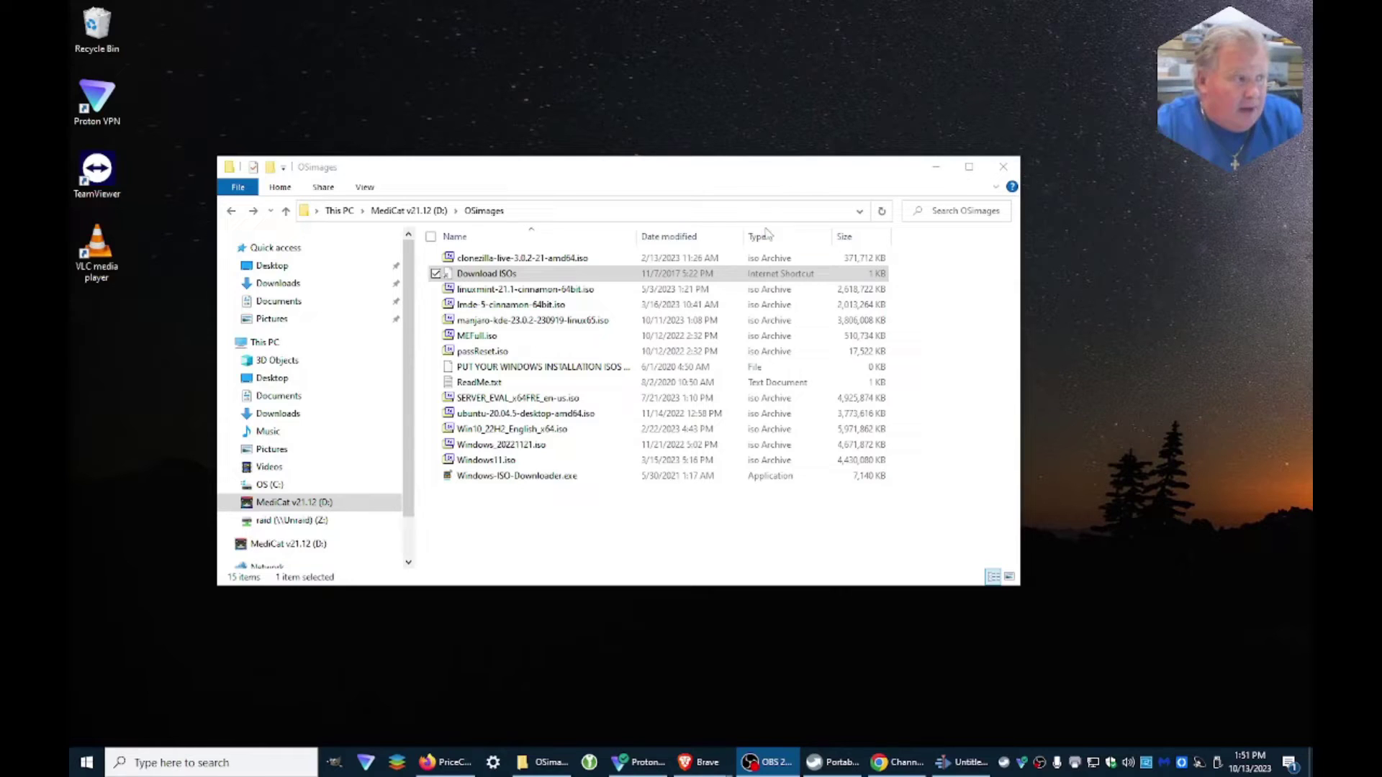
Select clonezilla-live-3.0.2-21-amd64.iso in OSImages to see its 363 MB size.
left_click(606, 260)
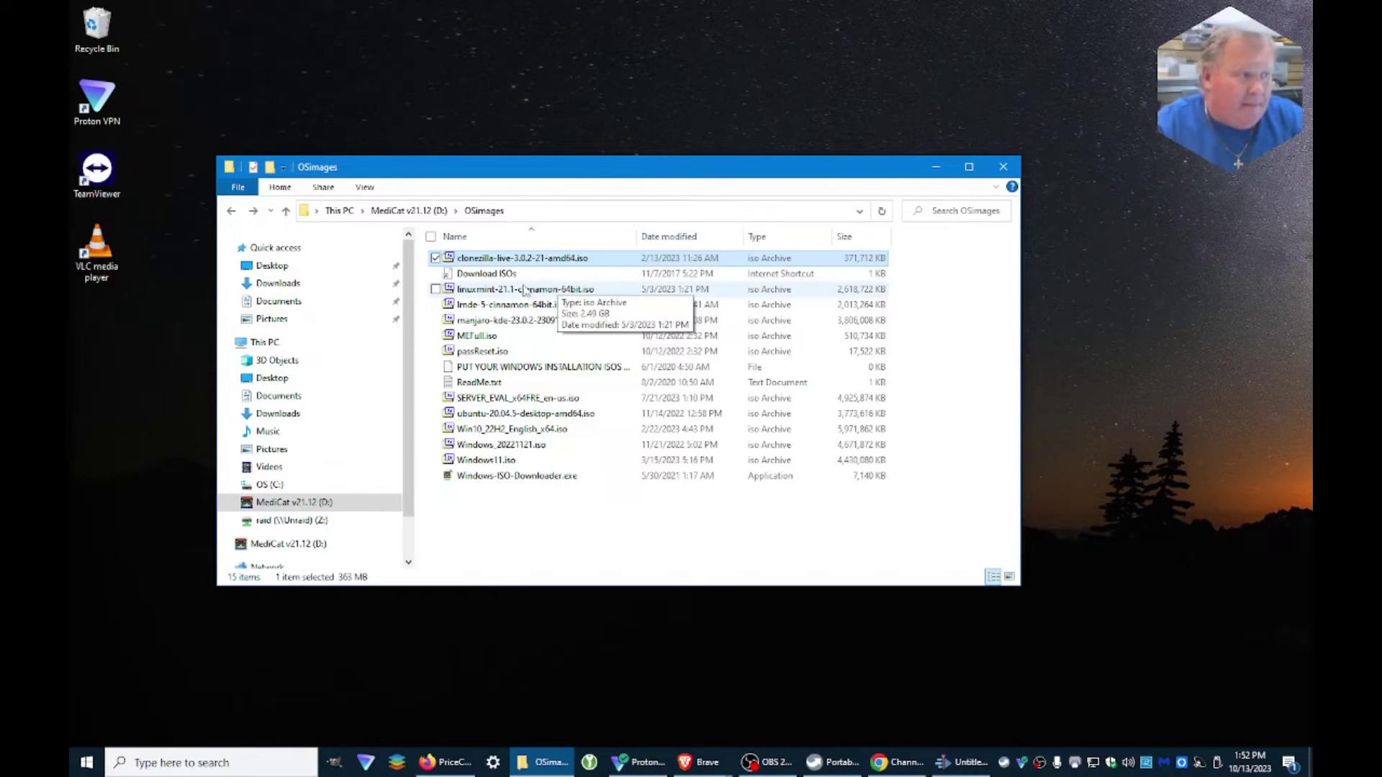
Select linuxmint-21.1-cinnamon-64bit.iso in OSImages to see its 2.49 GB size.
left_click(531, 291)
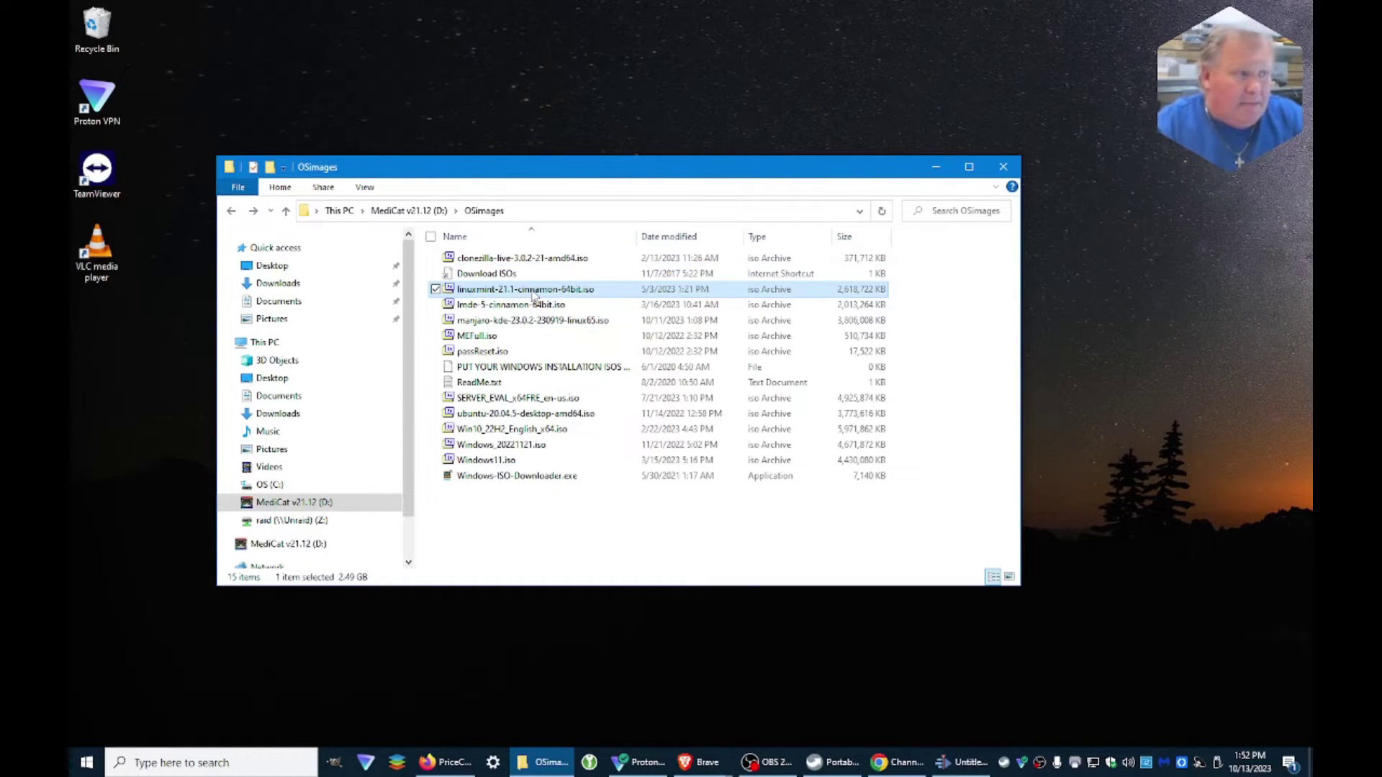